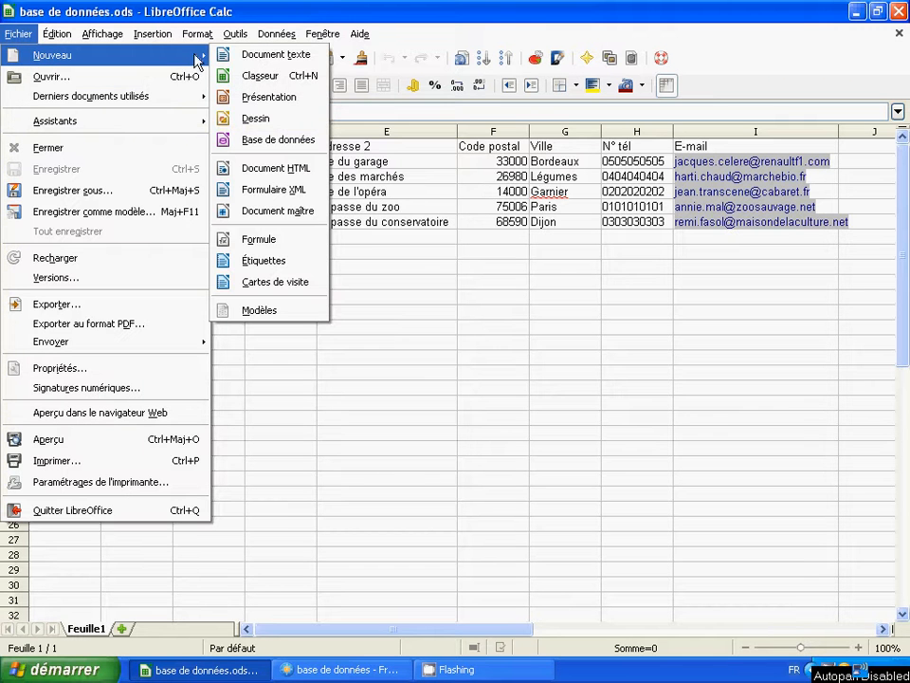
Start a new labels document using the database "base de données" and its table Feuille1 as the source
left_click(271, 263)
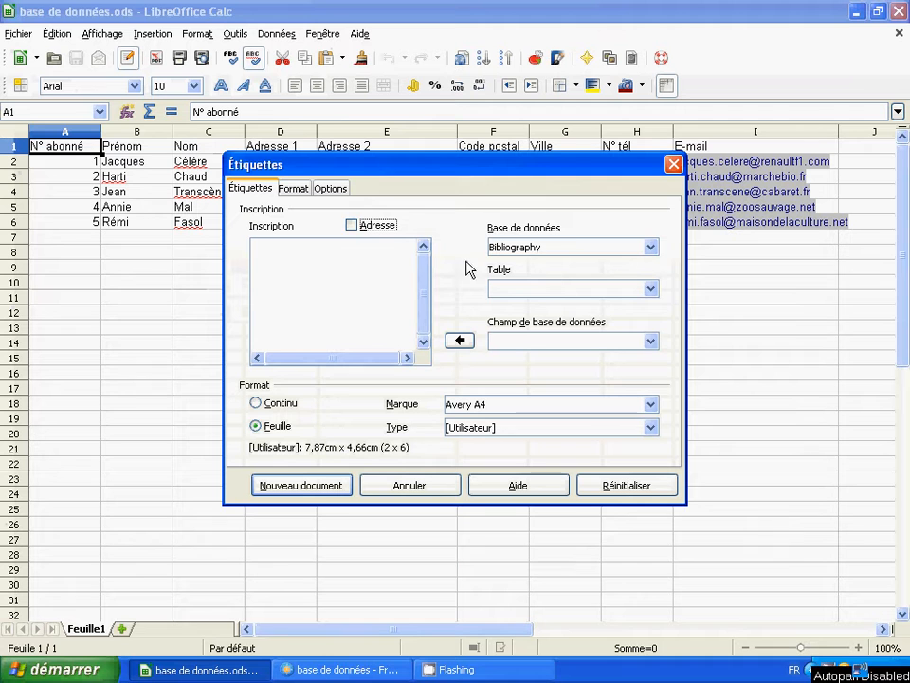
left_click(559, 249)
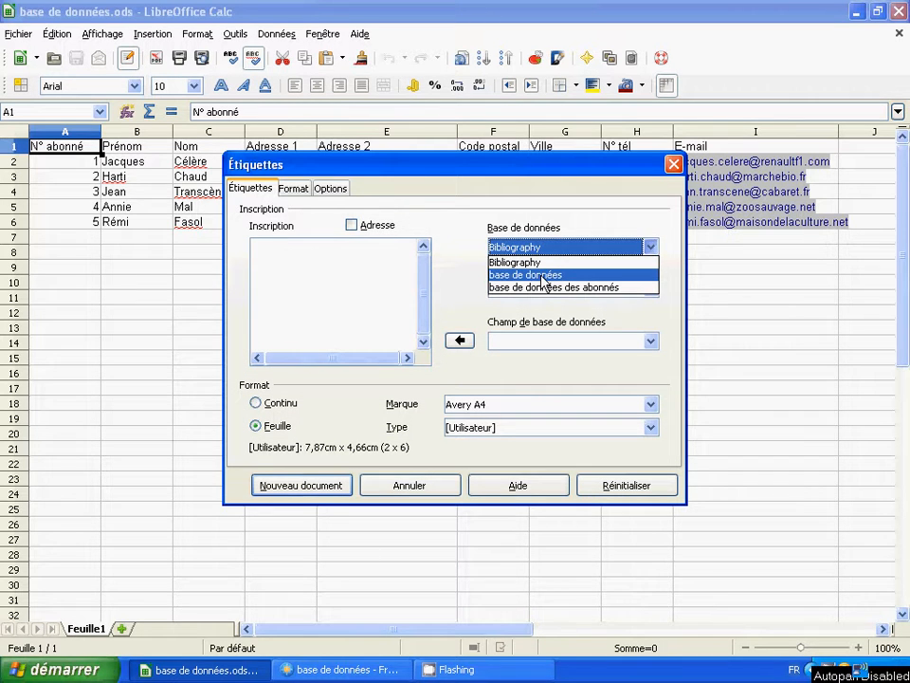
left_click(544, 276)
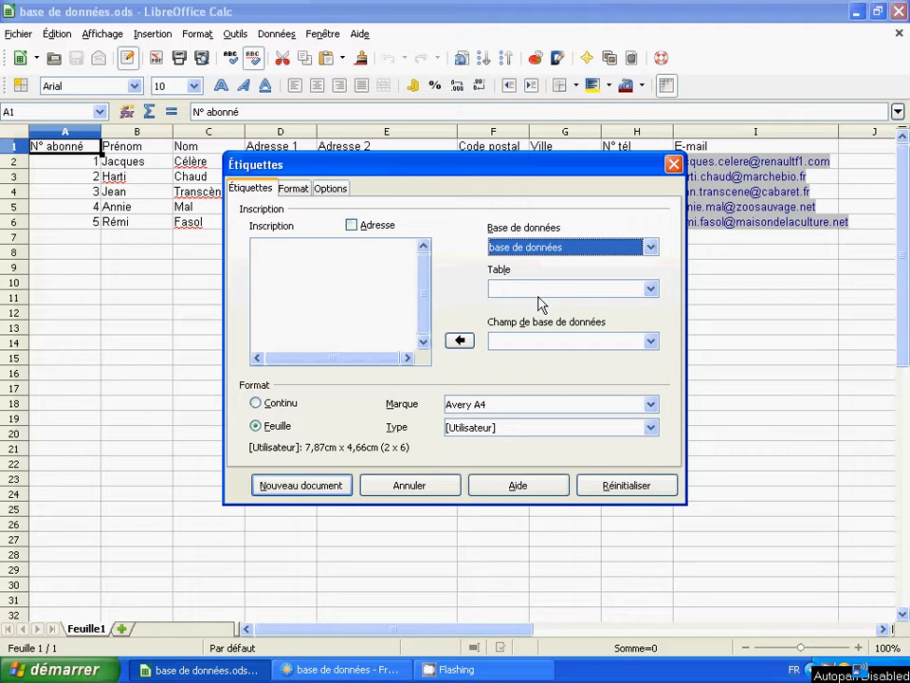
left_click(546, 290)
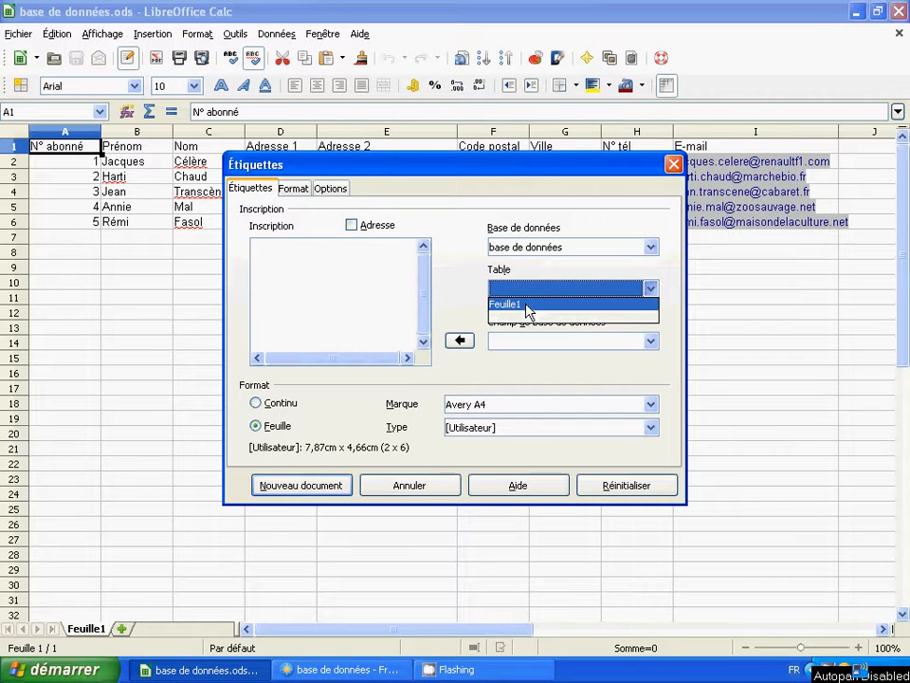
left_click(528, 307)
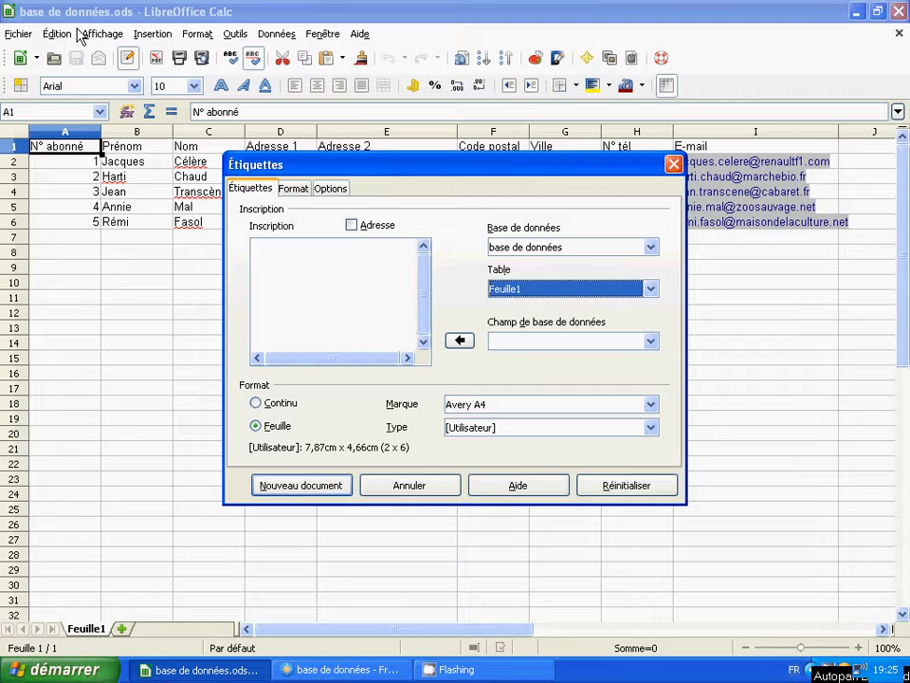
Insert the Prénom and Nom fields on the first line of the label inscription, followed by a line break
left_click(523, 343)
left_click(512, 371)
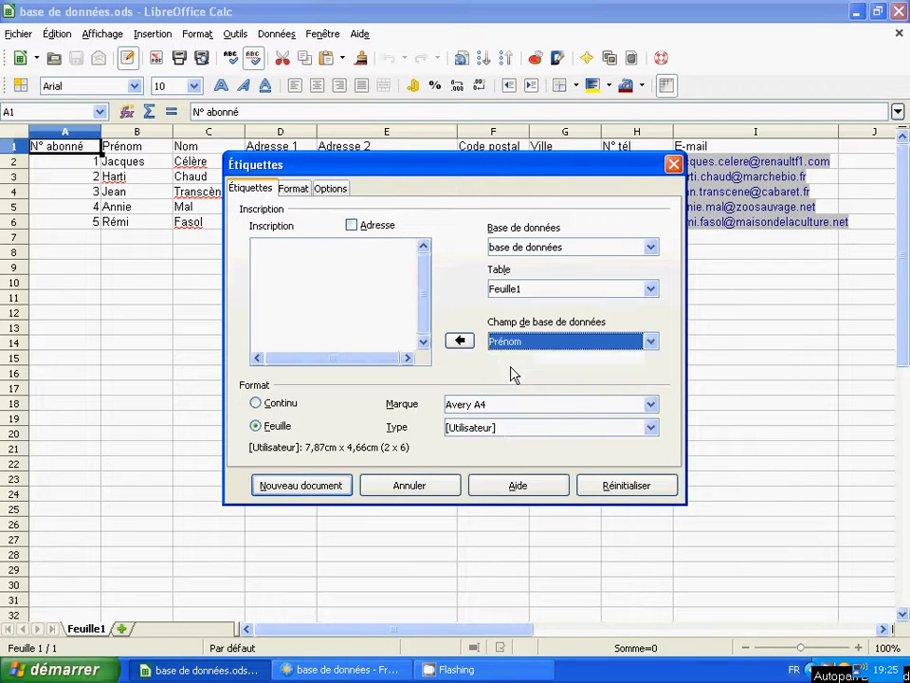
left_click(532, 342)
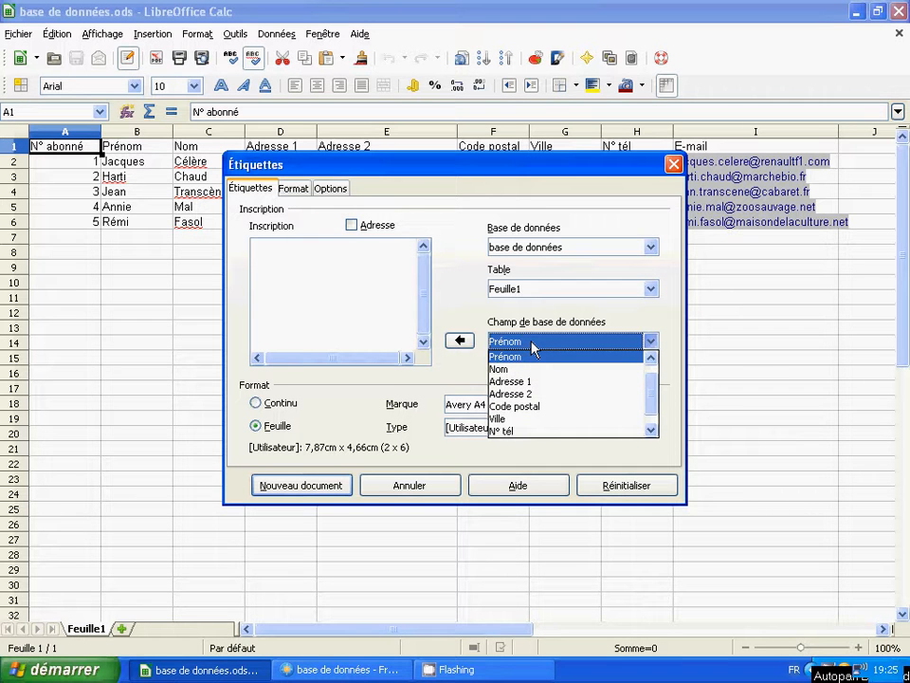
left_click(494, 345)
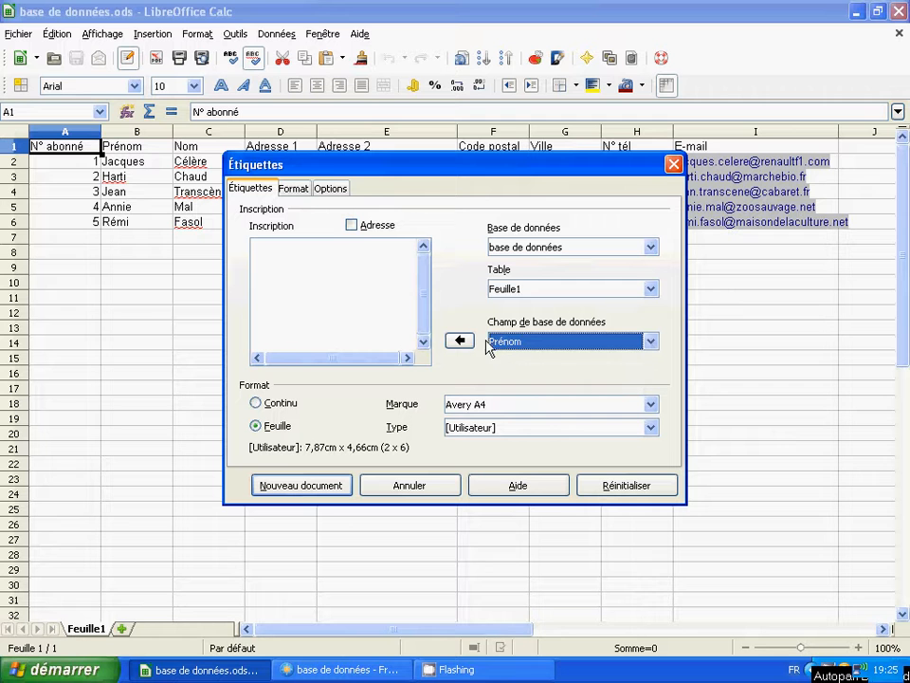
left_click(461, 341)
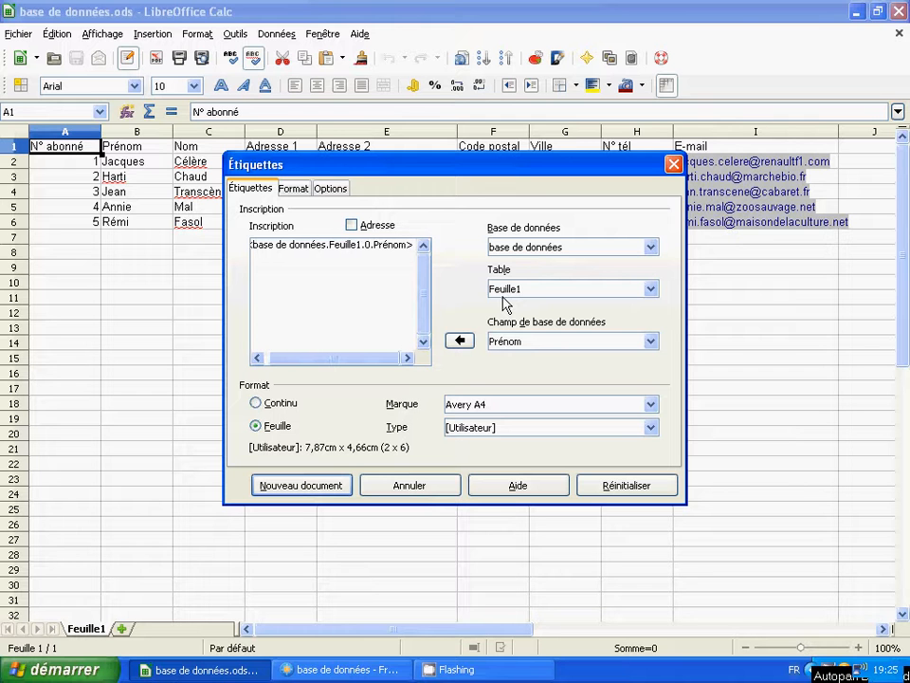
left_click(561, 343)
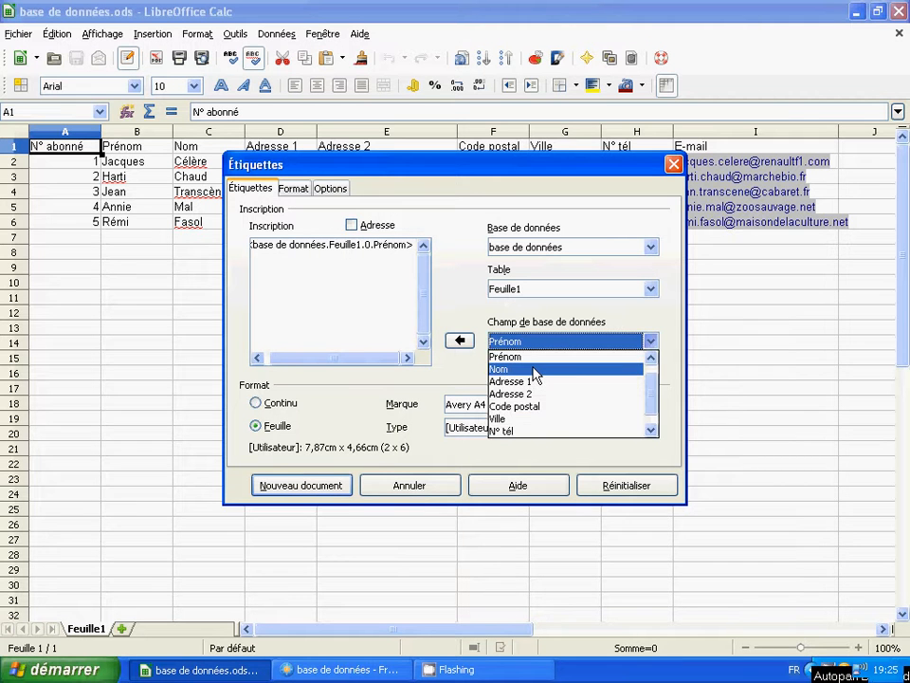
left_click(535, 370)
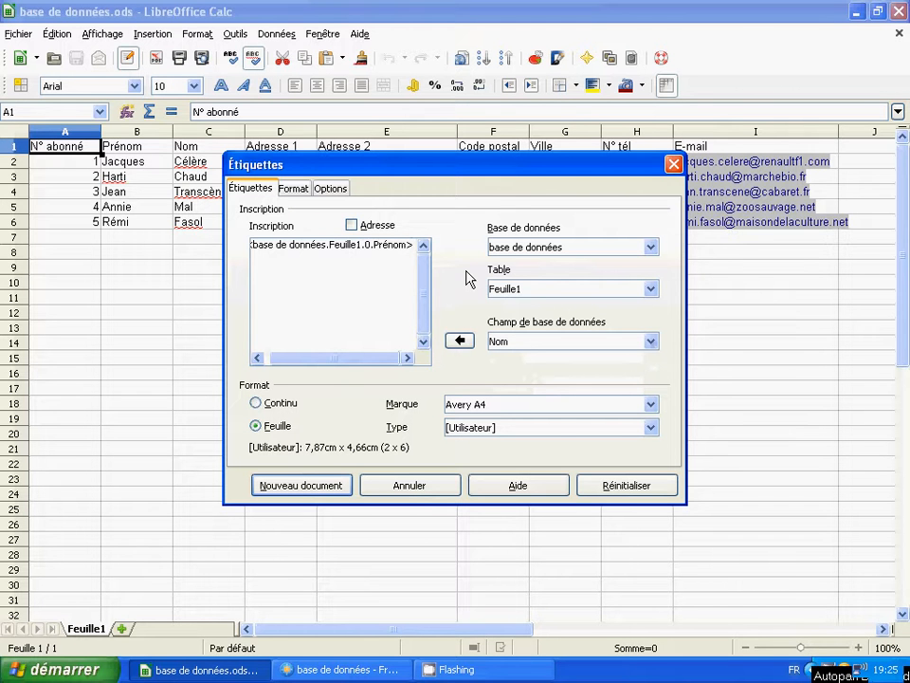
left_click(459, 340)
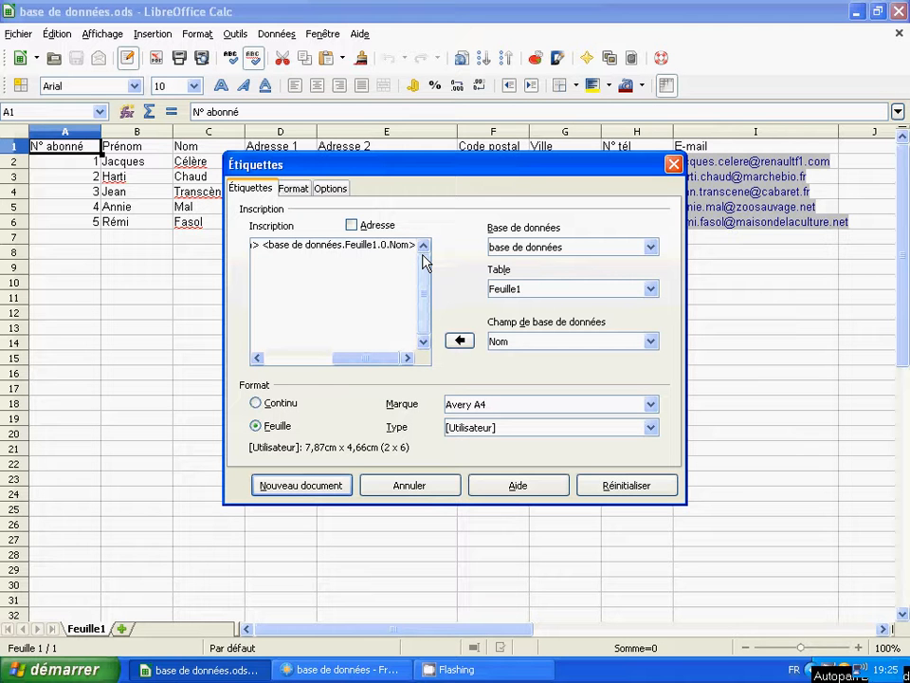
key("Return")
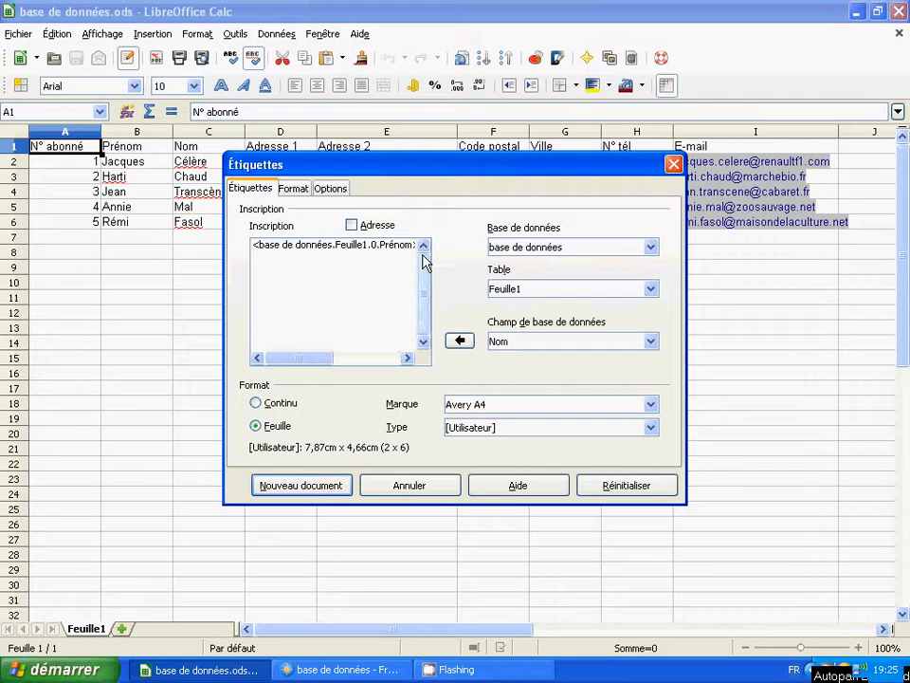
Add the Adresse 1 and Adresse 2 fields to the label inscription, each on its own line
left_click(523, 341)
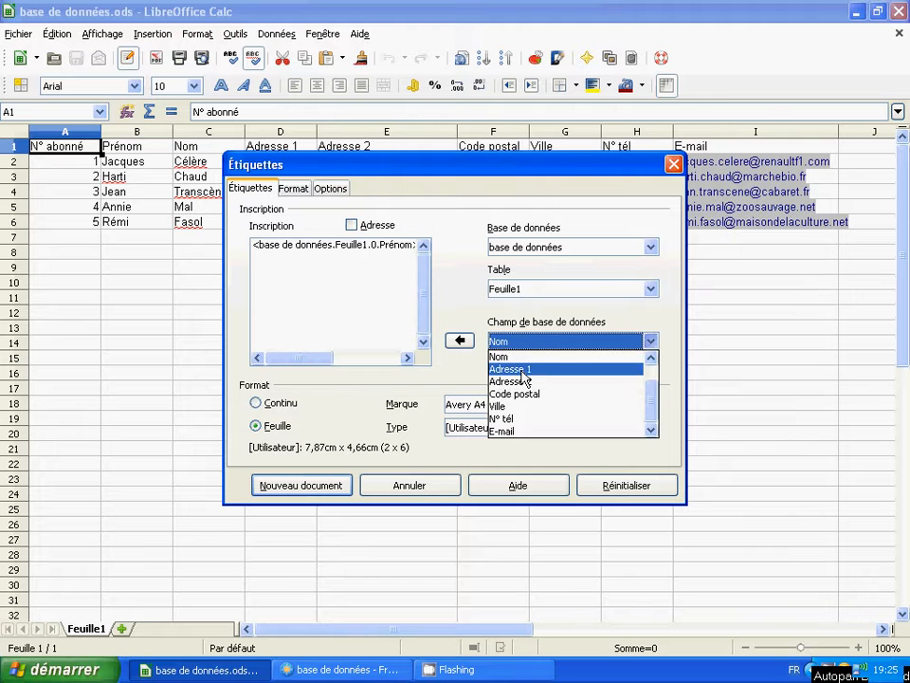
left_click(510, 370)
left_click(459, 340)
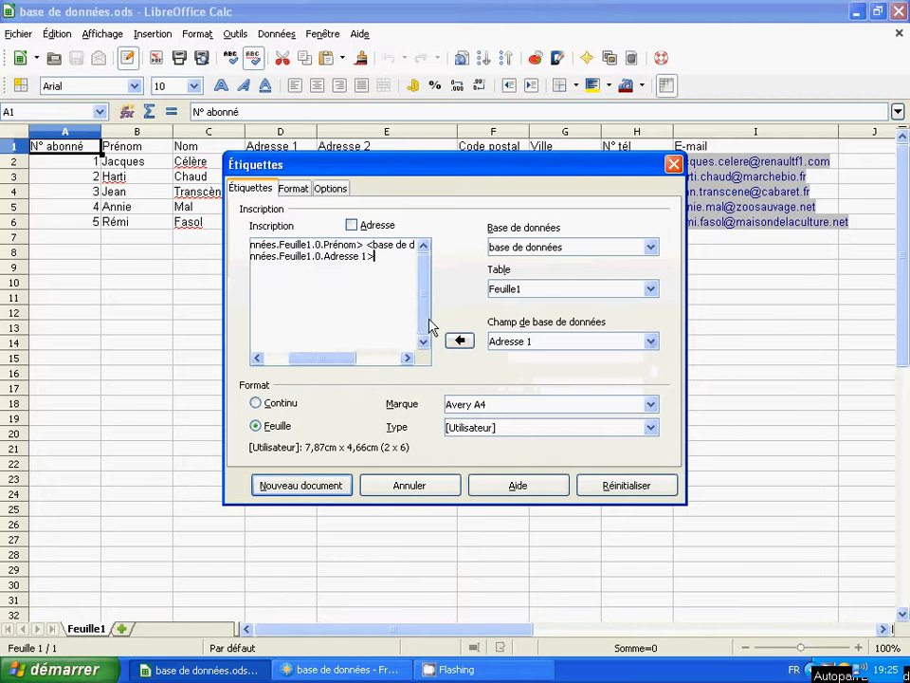
key("Return")
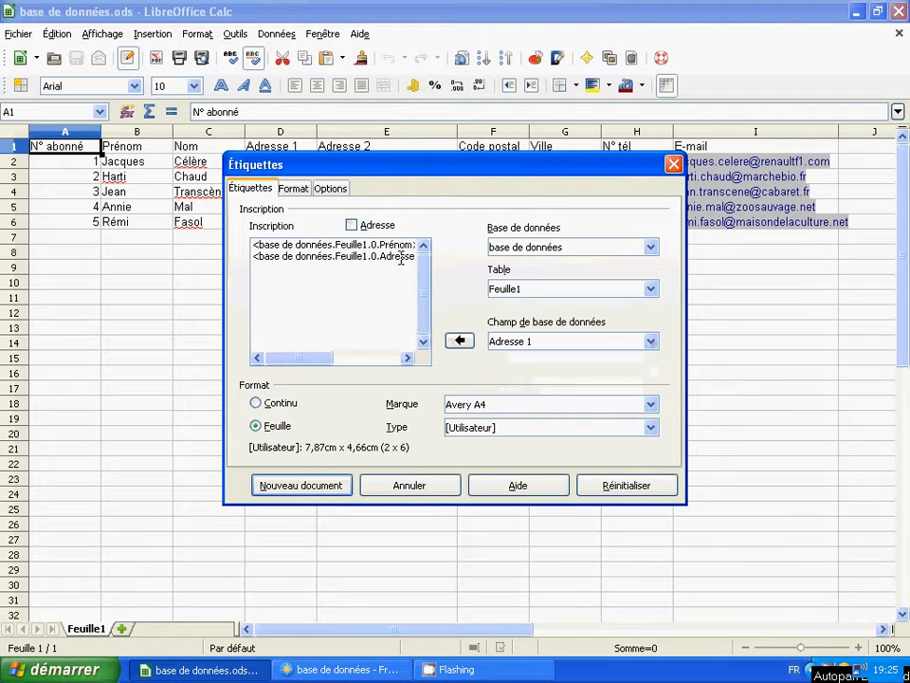
left_click(531, 344)
left_click(515, 380)
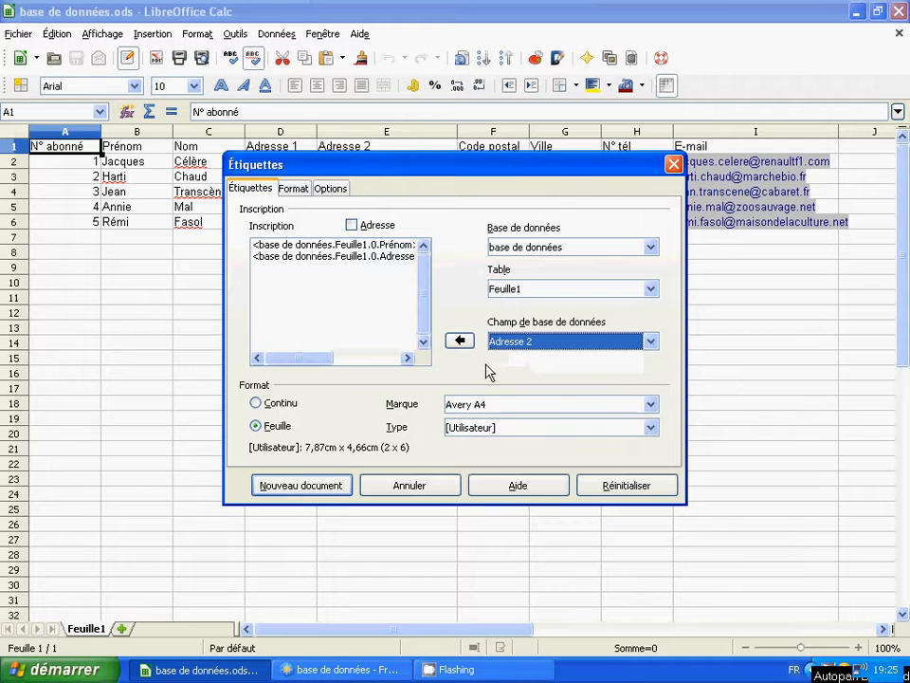
left_click(459, 340)
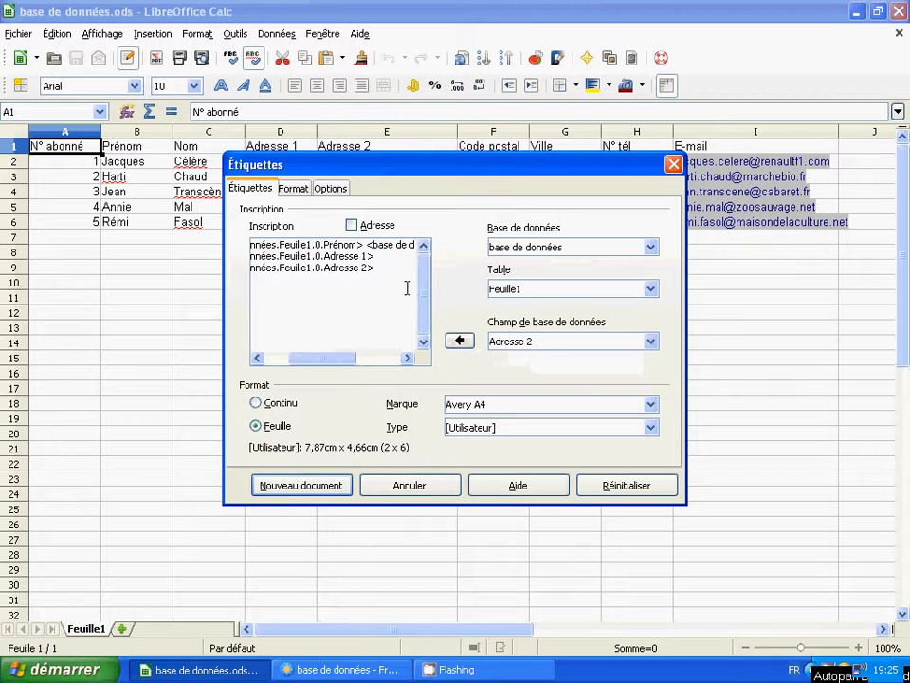
key("Return")
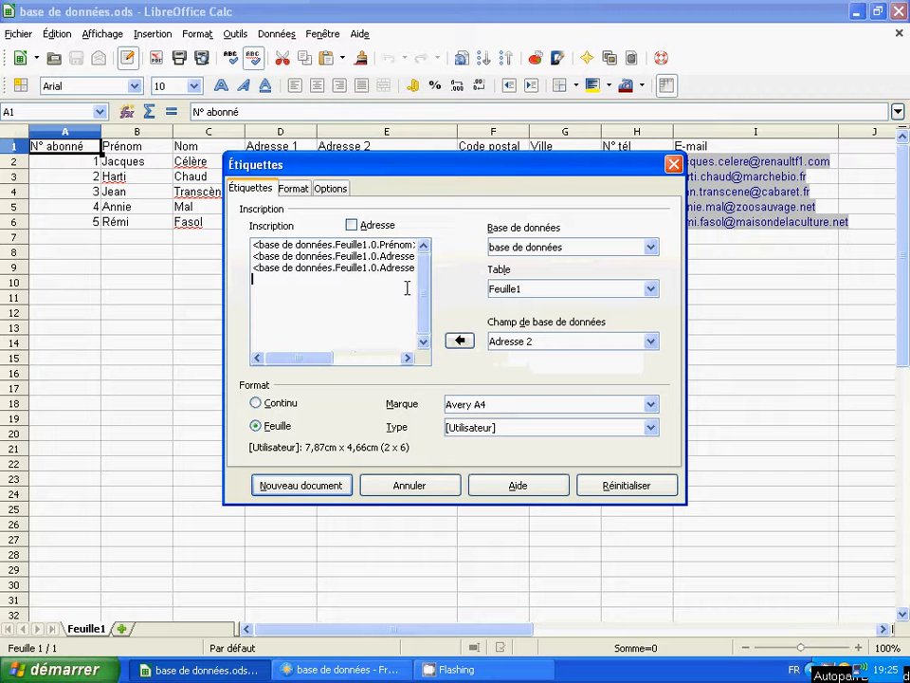
Add the Code postal and Ville fields together on the fourth line of the label inscription
left_click(554, 344)
left_click(515, 393)
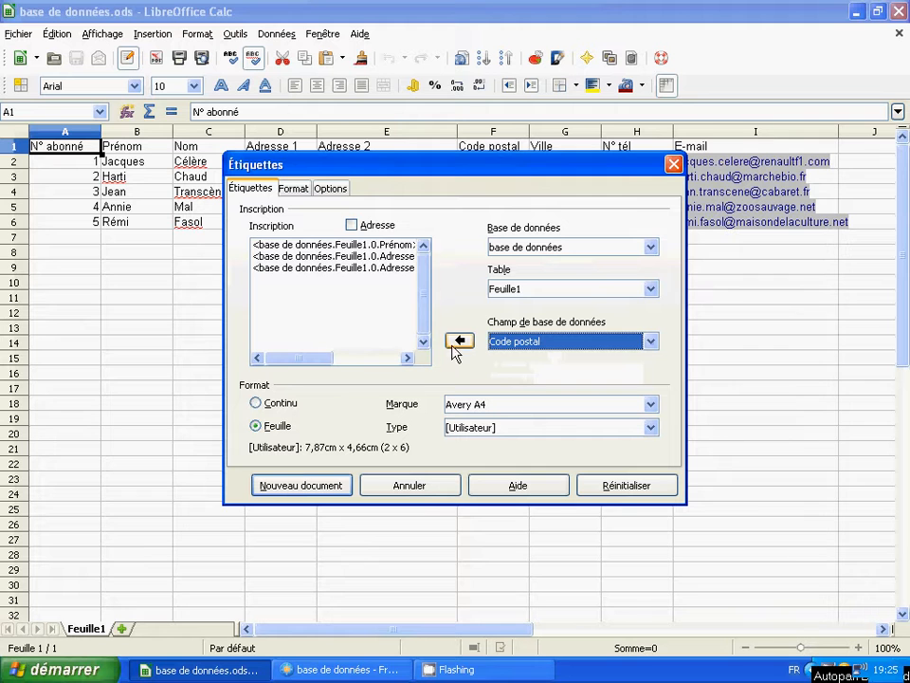
left_click(459, 340)
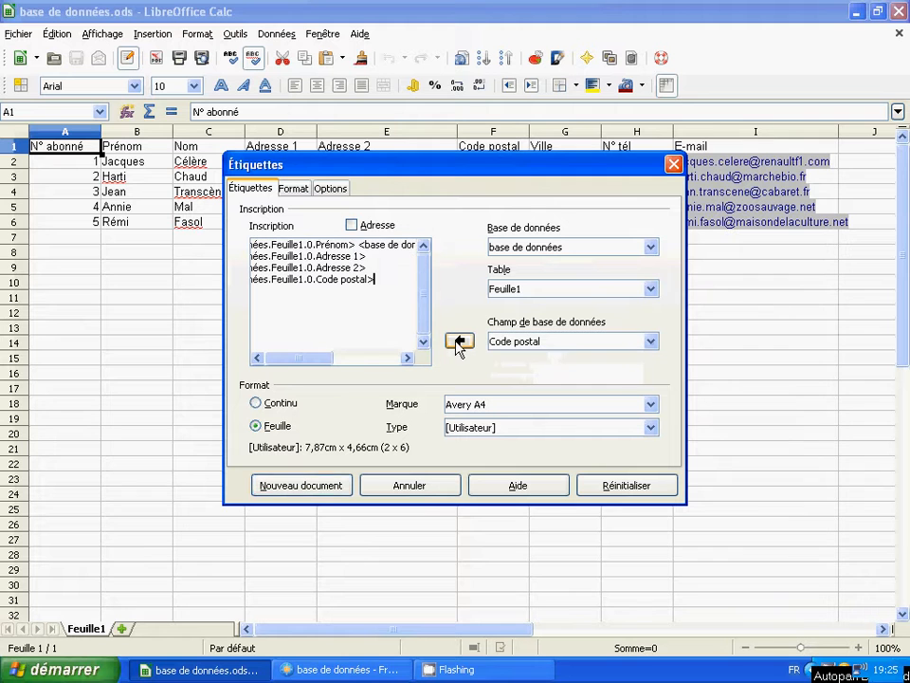
left_click(513, 347)
left_click(517, 404)
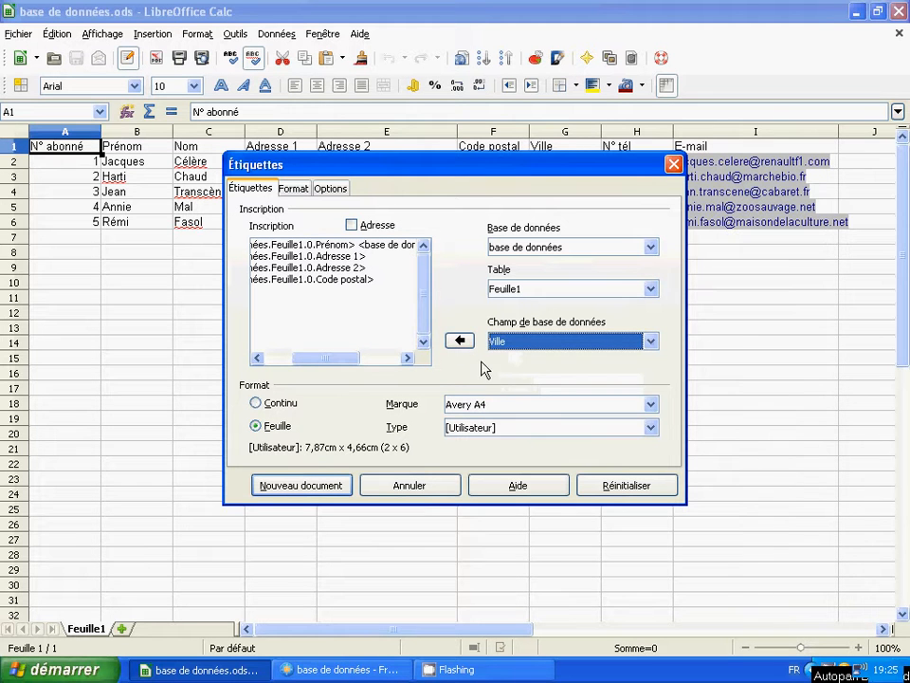
left_click(460, 341)
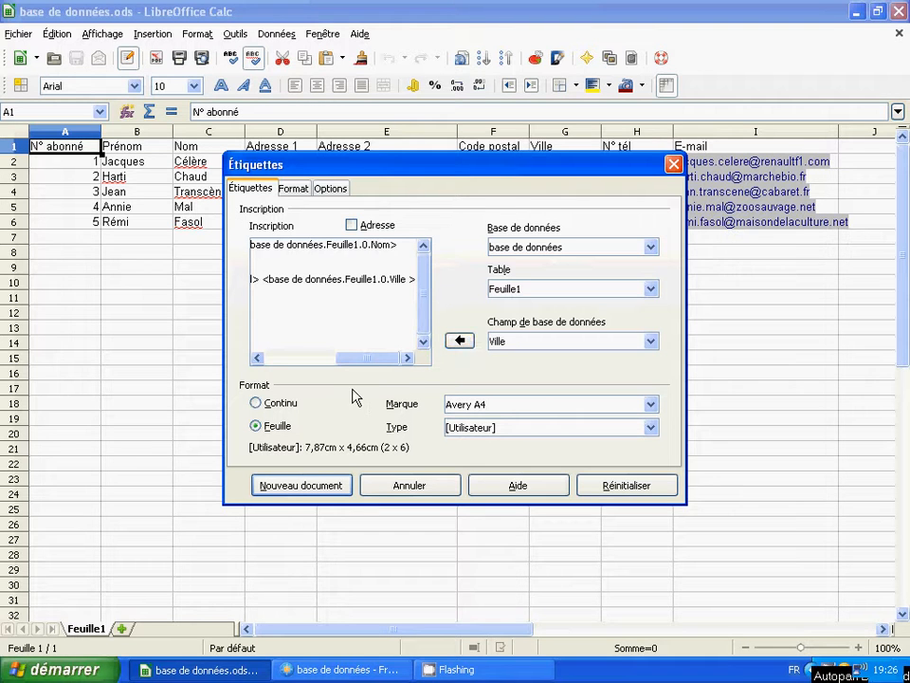
Set the label format to Avery A4, type C2050 Video Face, and create the label document
left_click(480, 406)
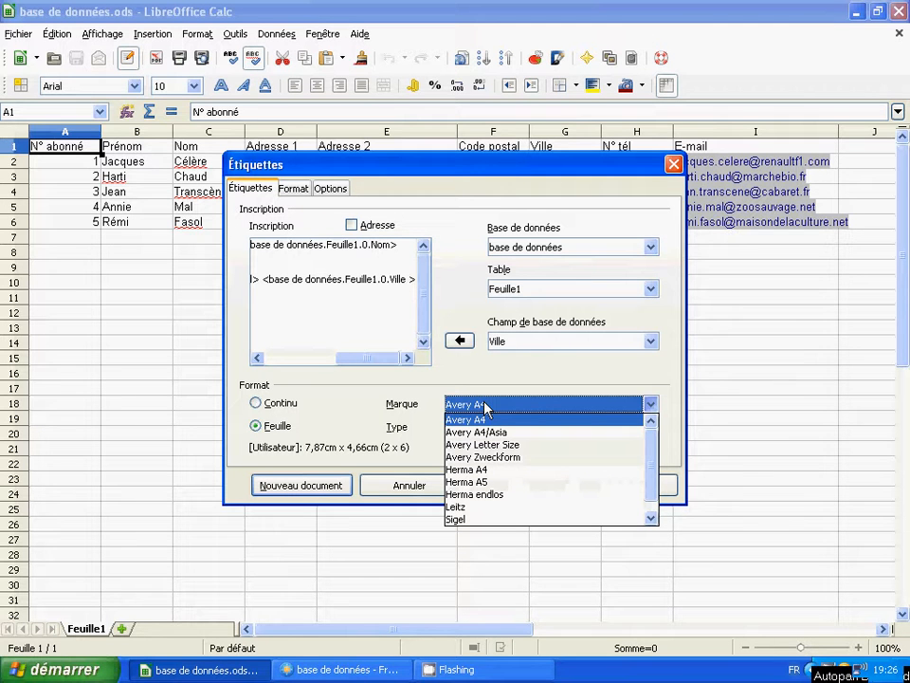
left_click(485, 406)
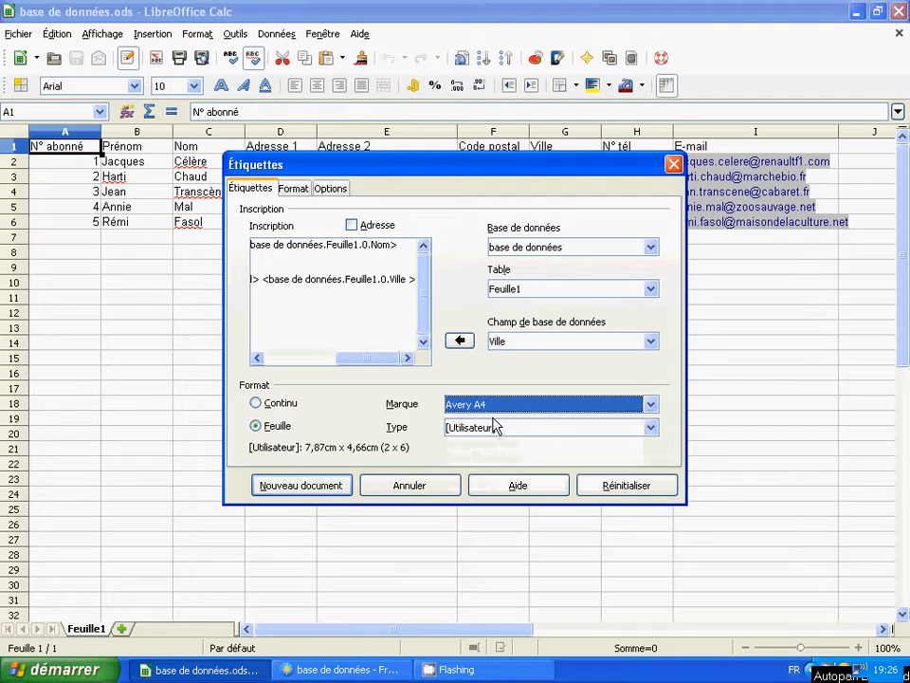
left_click(494, 428)
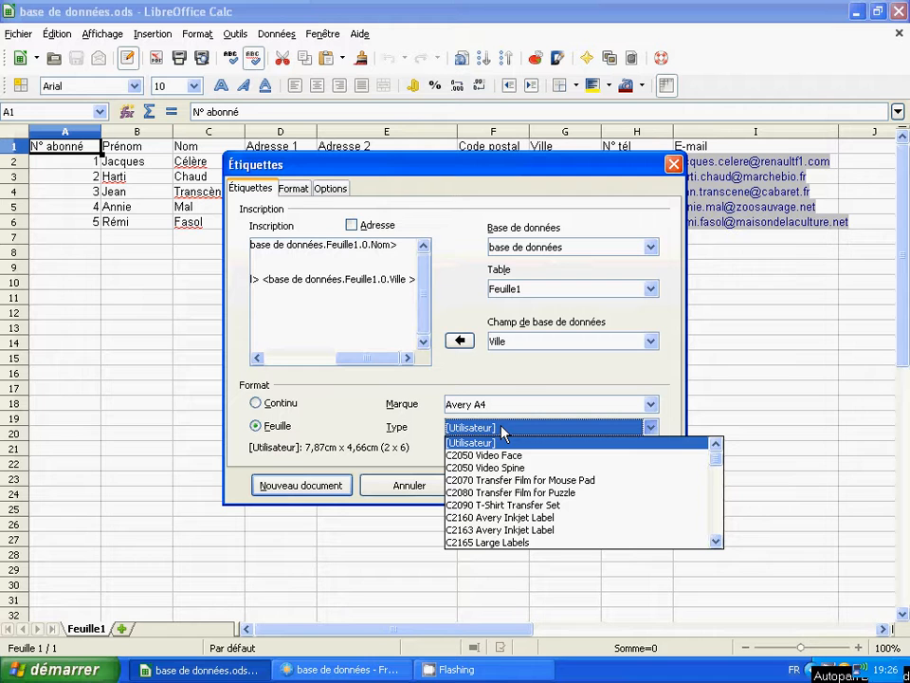
left_click(506, 454)
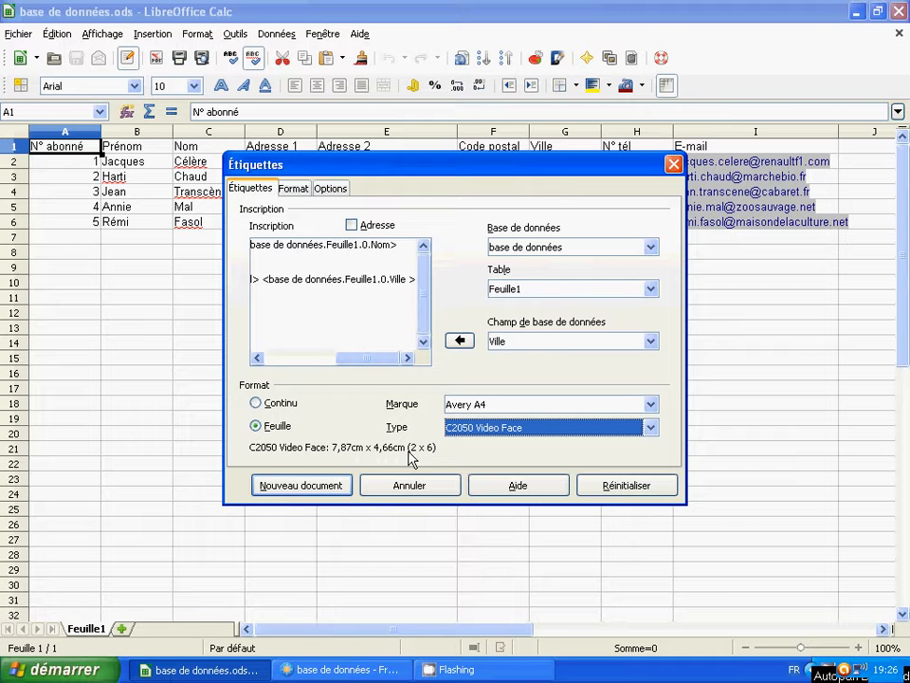
left_click(302, 485)
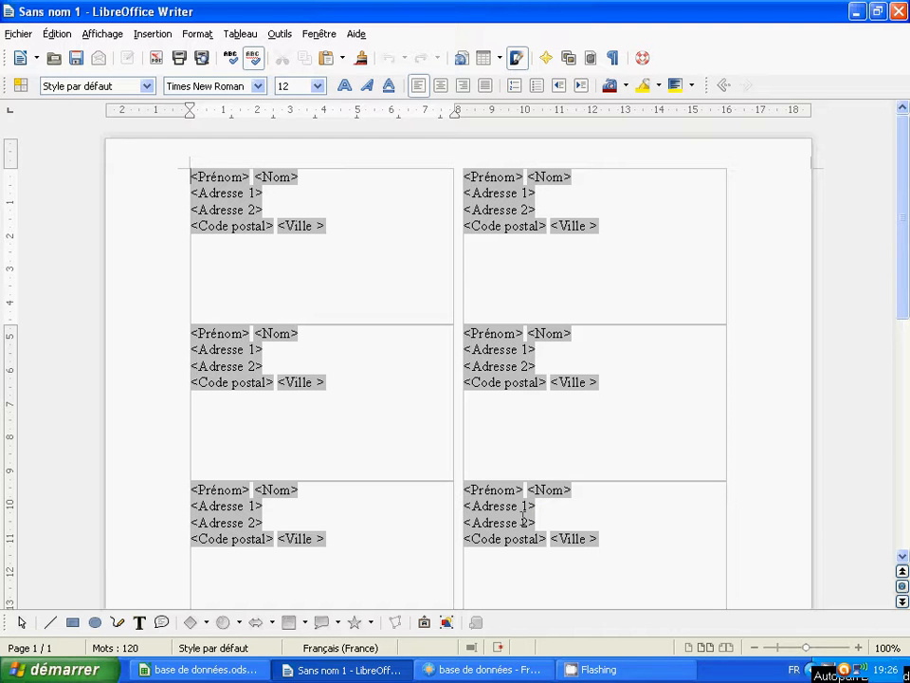
Start the Mail Merge Wizard on the active label document and keep Lettre as the document type
left_click(280, 36)
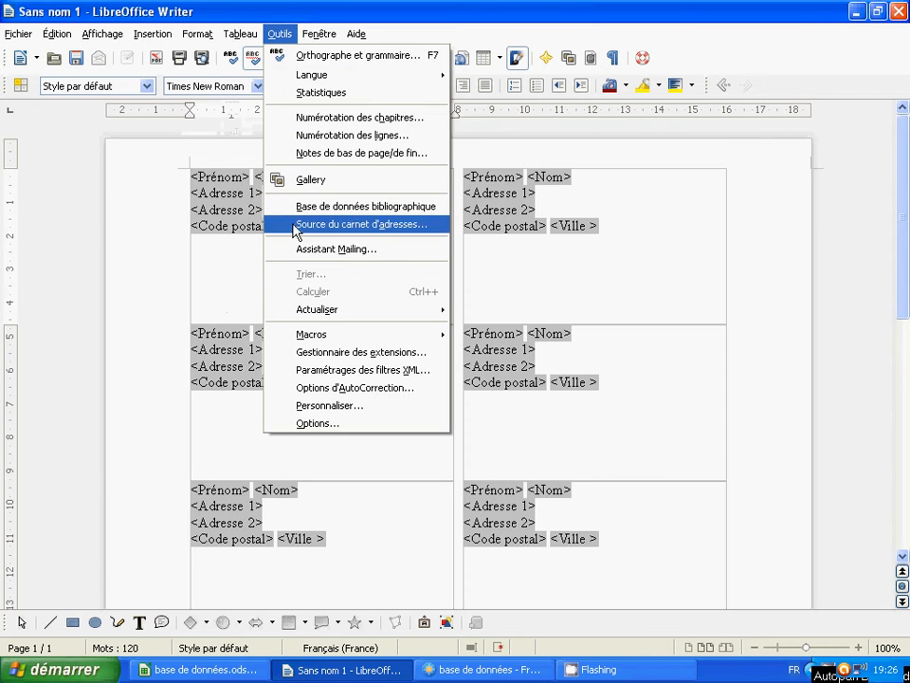
left_click(303, 252)
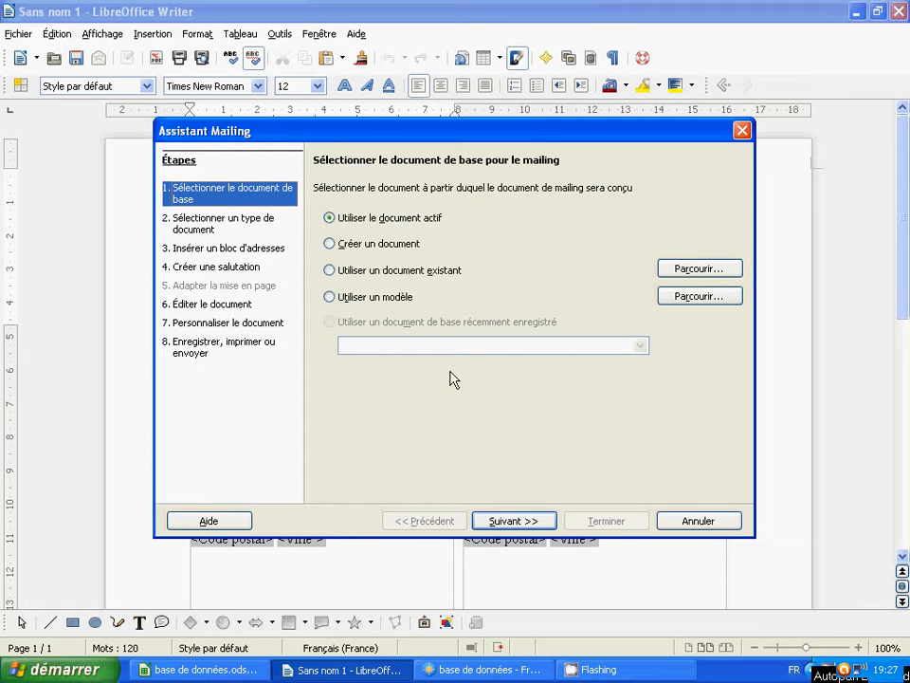
left_click(512, 520)
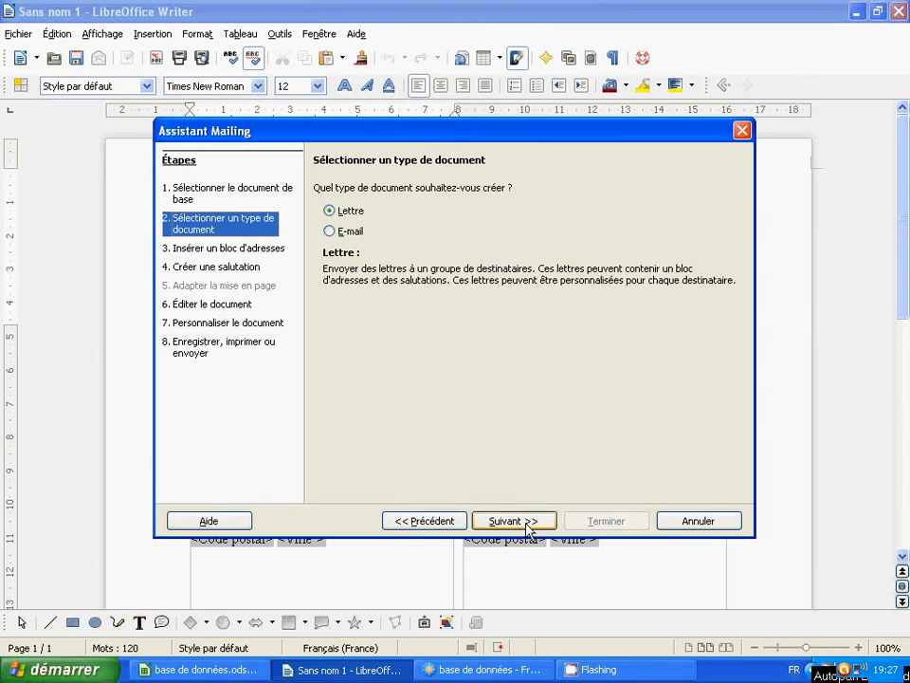
left_click(529, 530)
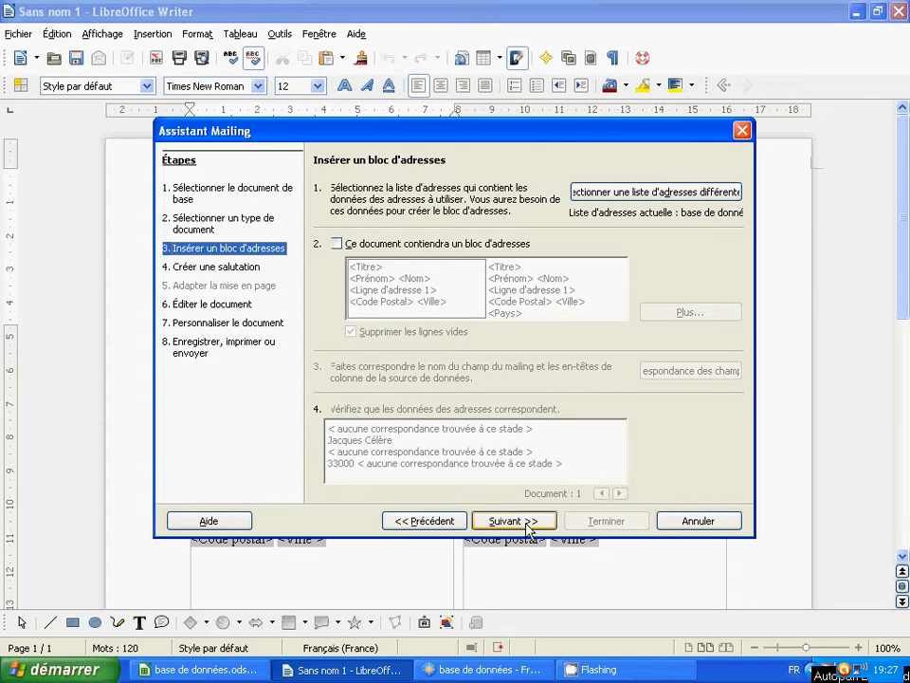
Merge the labels without an address block or salutation, leaving the document unedited, and advance to the wizard's save, print or send stage
left_click(528, 529)
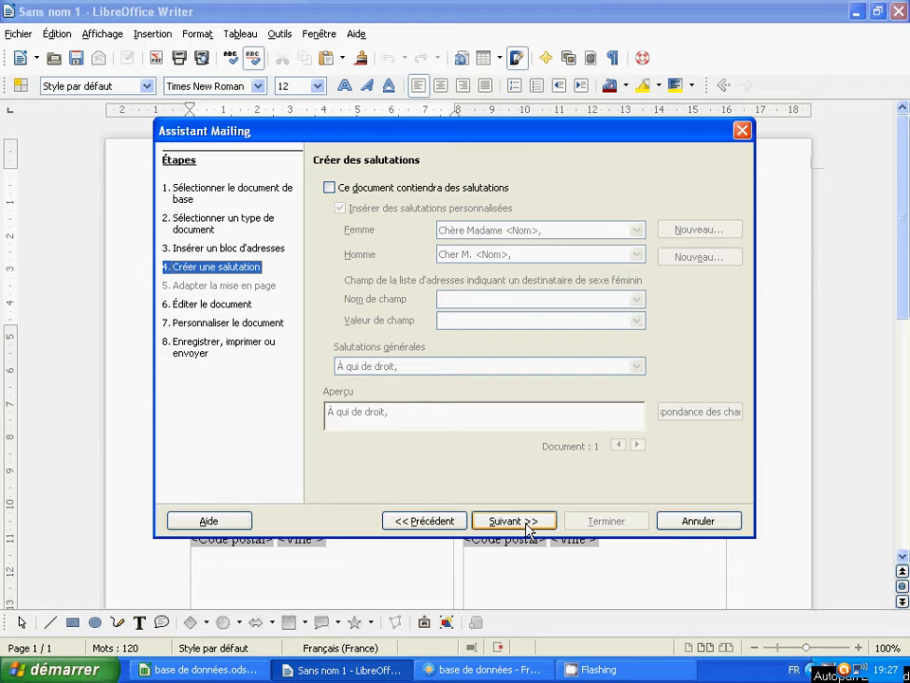
left_click(528, 529)
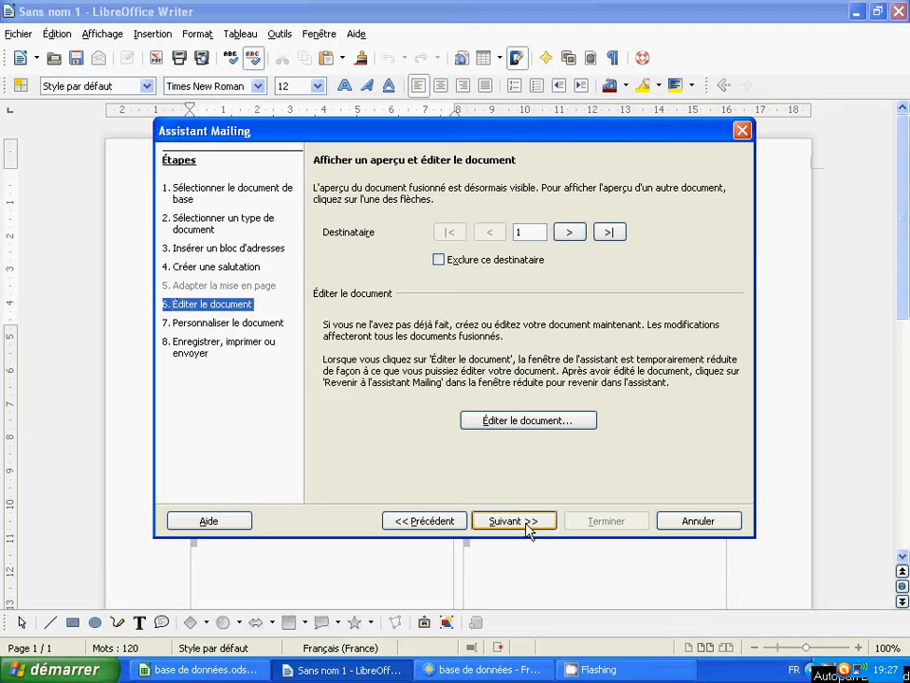
left_click(529, 529)
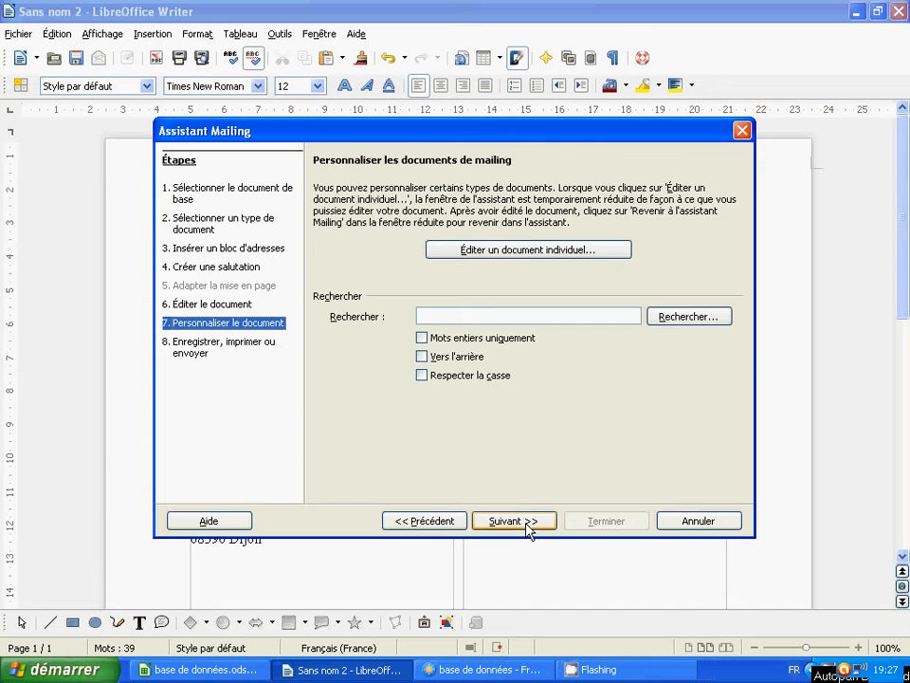
left_click(526, 524)
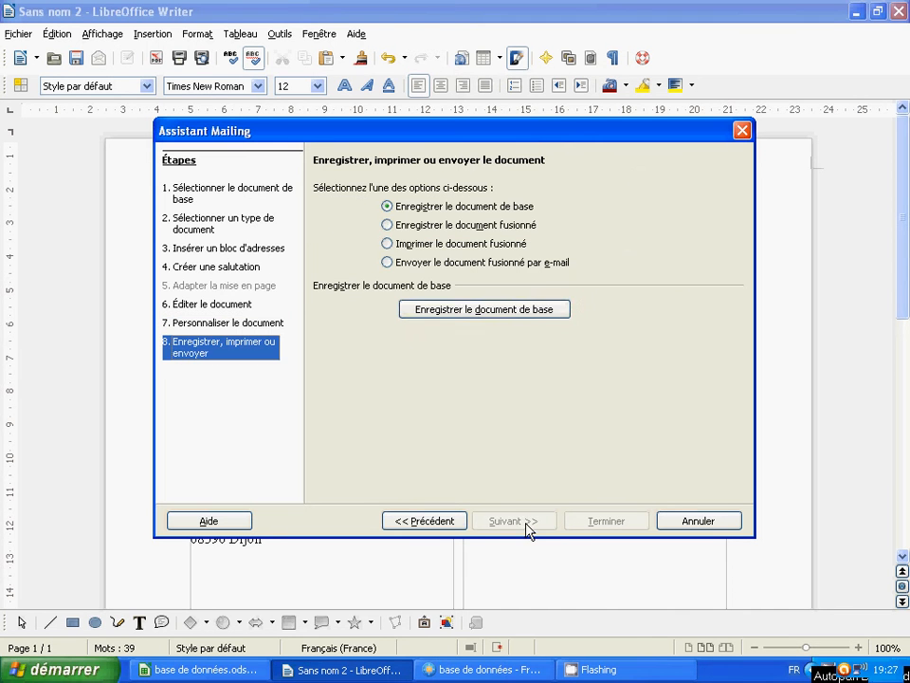
Save the merged document as individual documents named etiquette in the base de données folder and finish the wizard
left_click(387, 226)
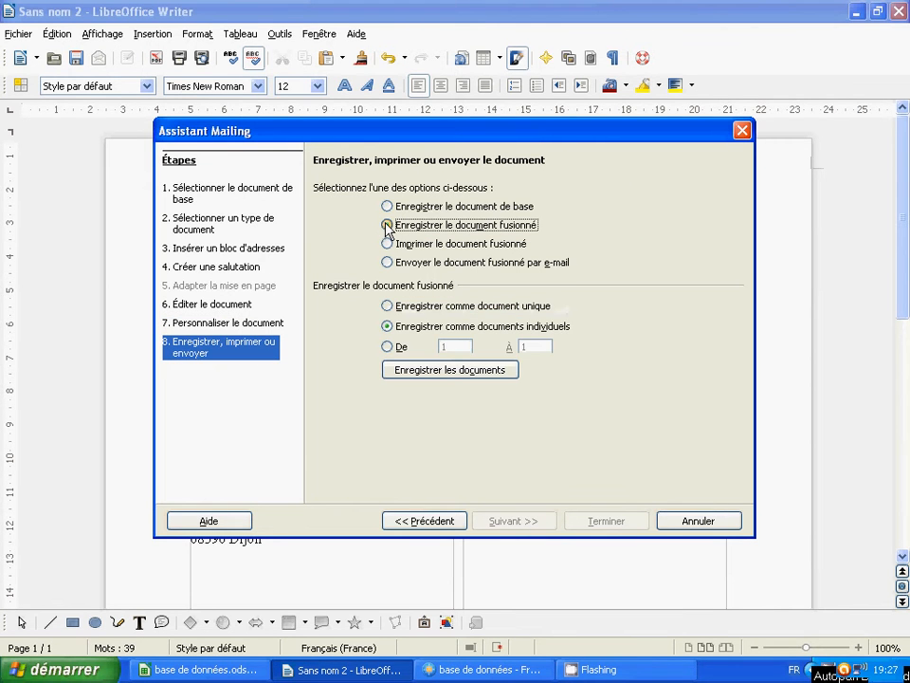
left_click(459, 371)
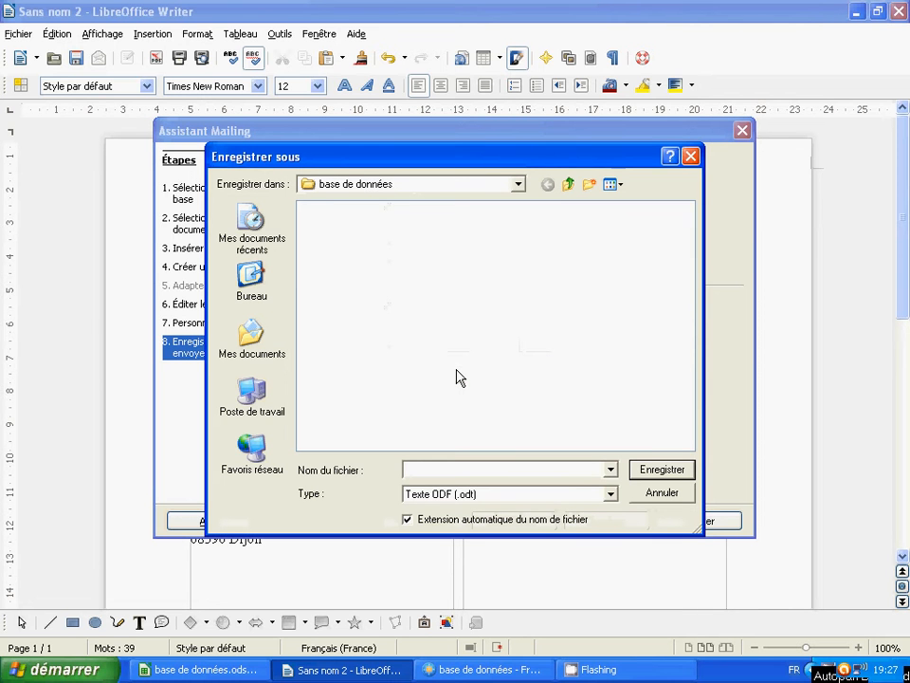
type("etiquette")
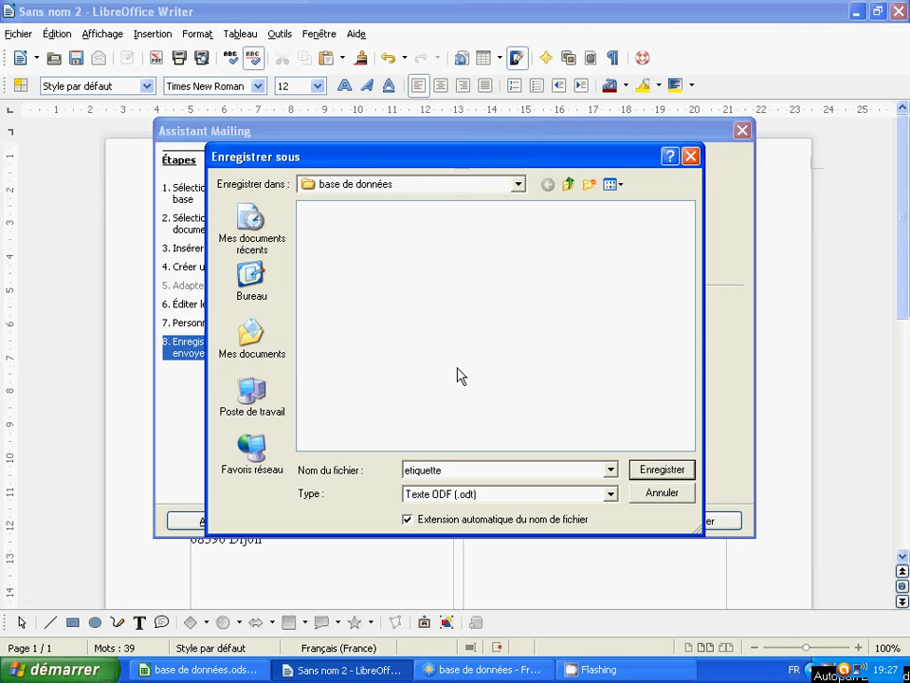
key("Return")
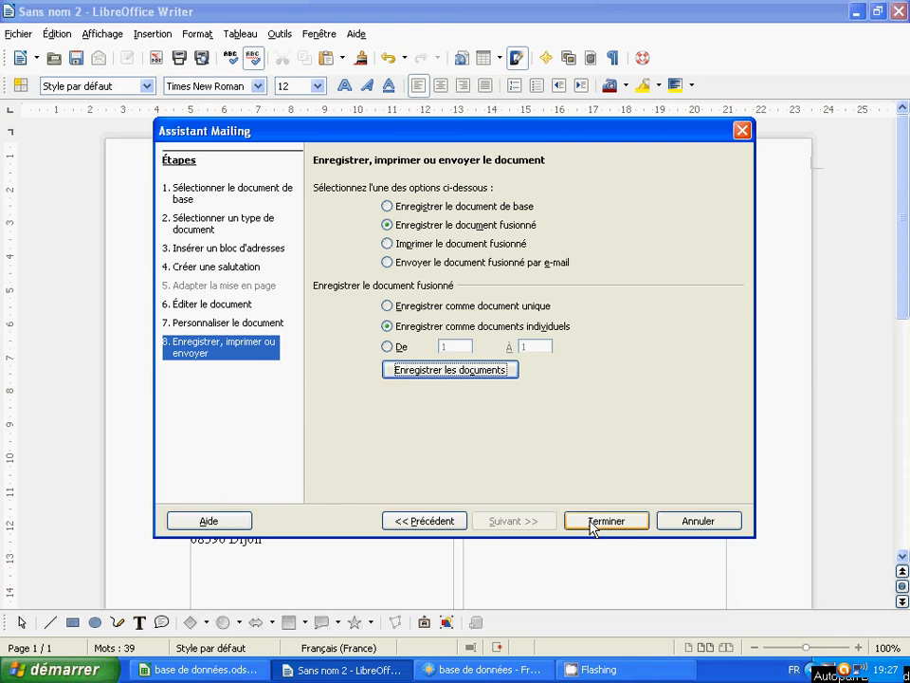
left_click(589, 523)
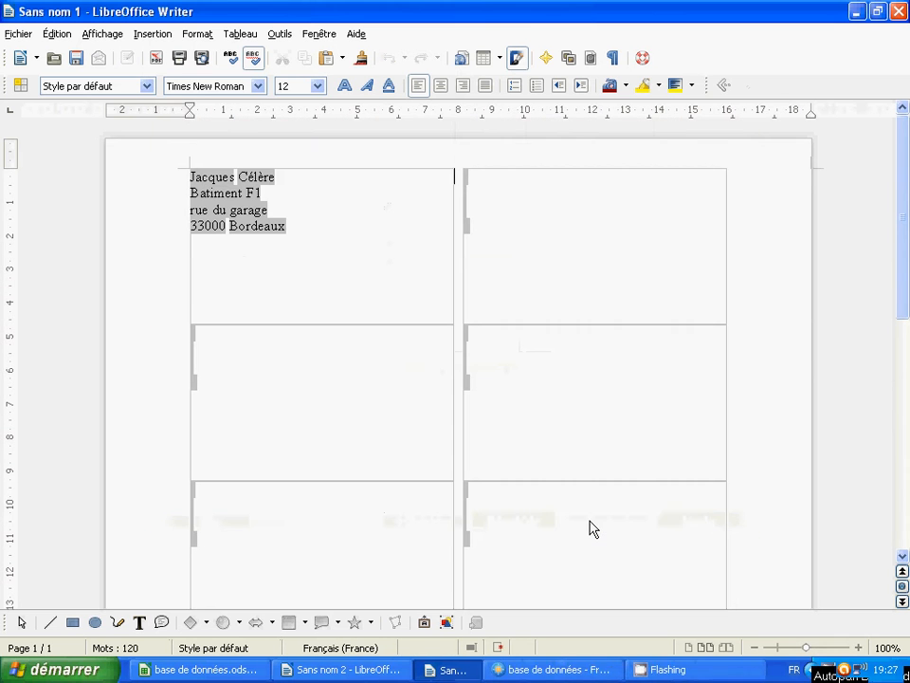
Switch to FreeCommander, open etiquette_0.odt from the base de données folder, and look through the merged address labels
left_click(562, 671)
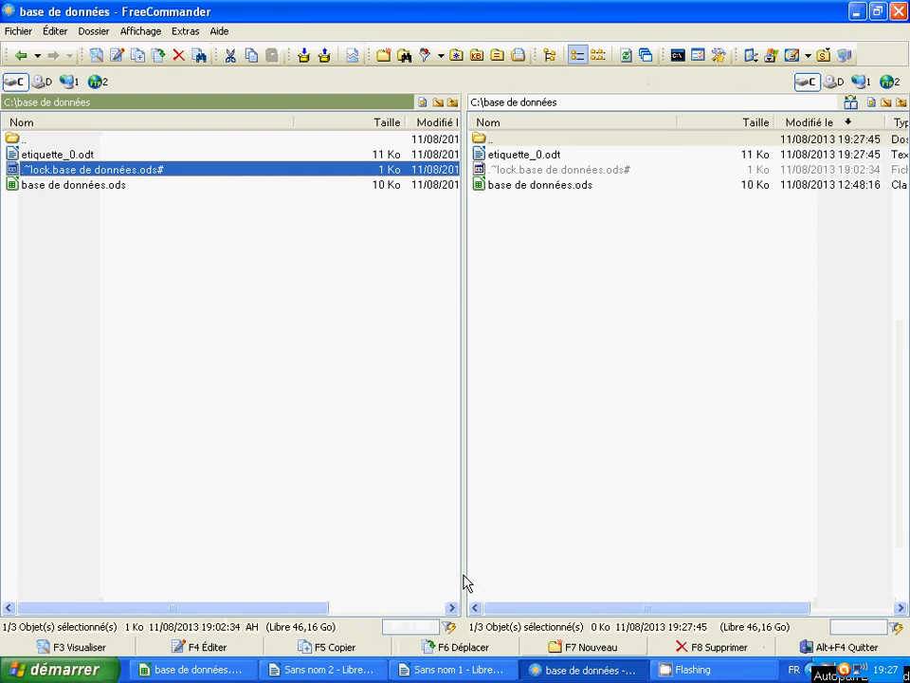
left_click(24, 155)
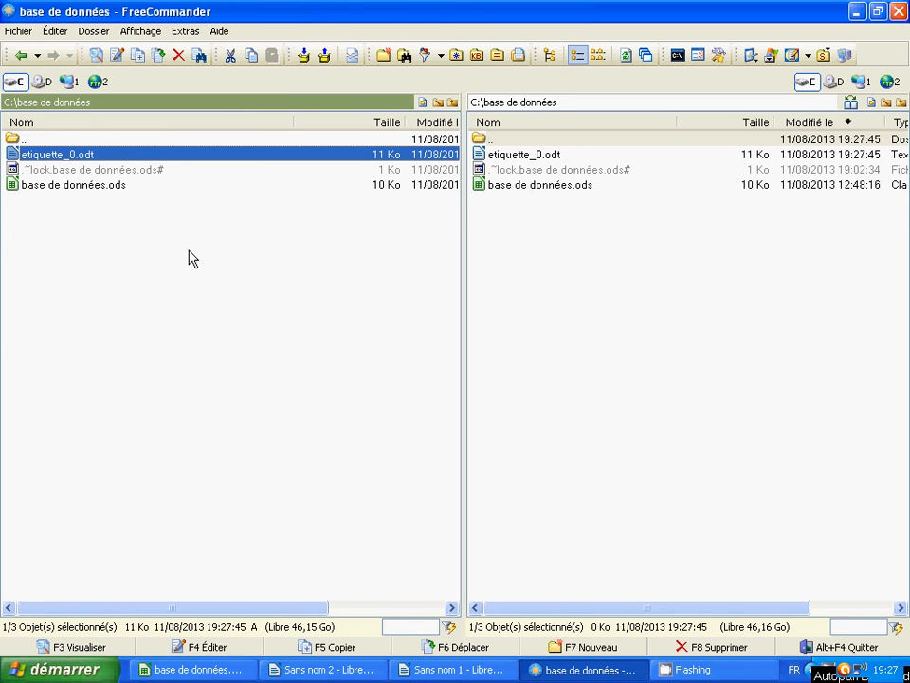
key("Return")
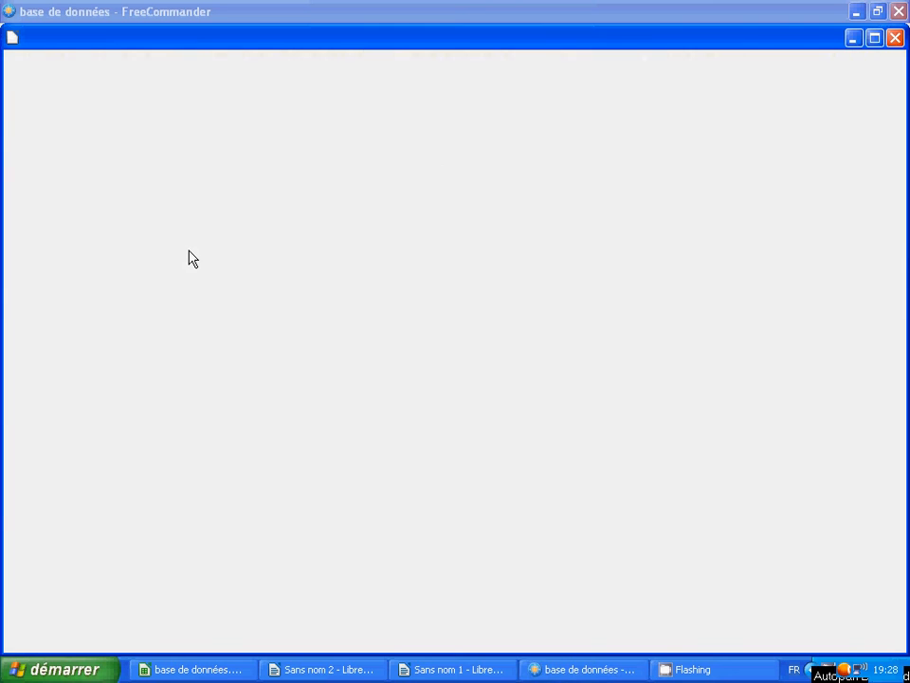
left_click(392, 251)
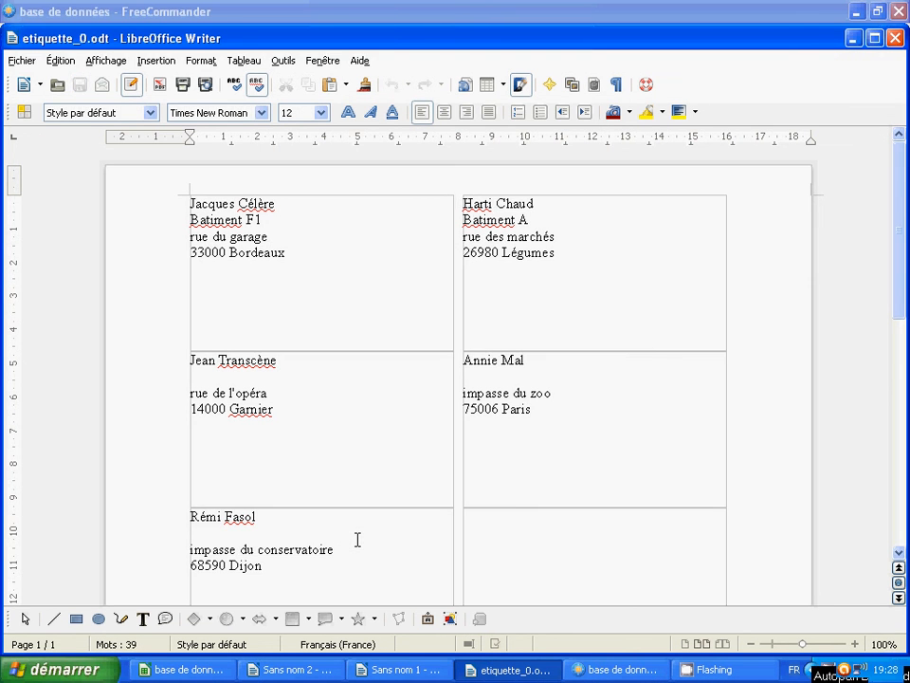
scroll(360, 526, "down", 8)
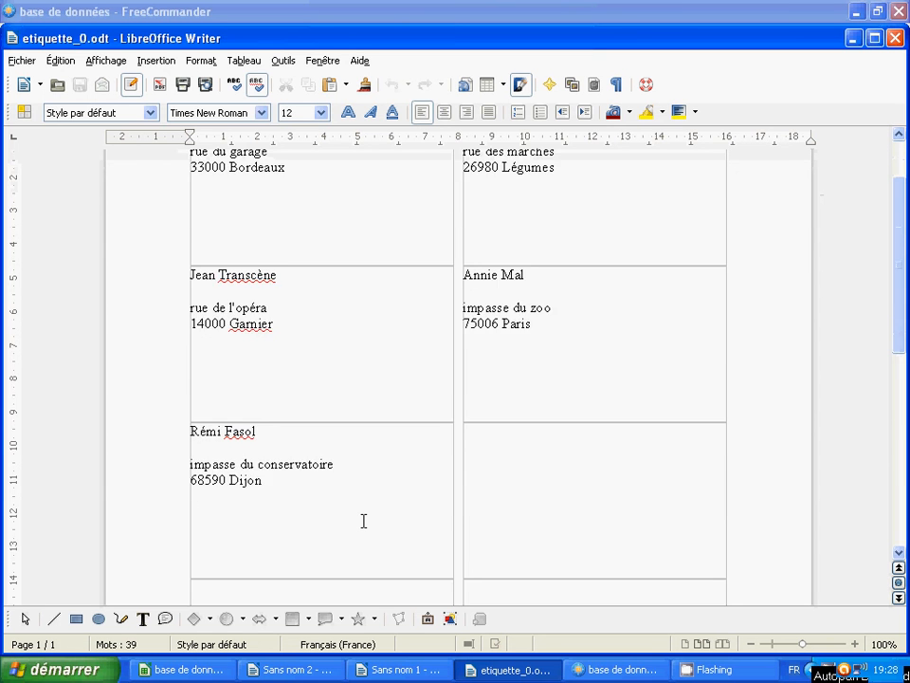
scroll(363, 521, "down", 3)
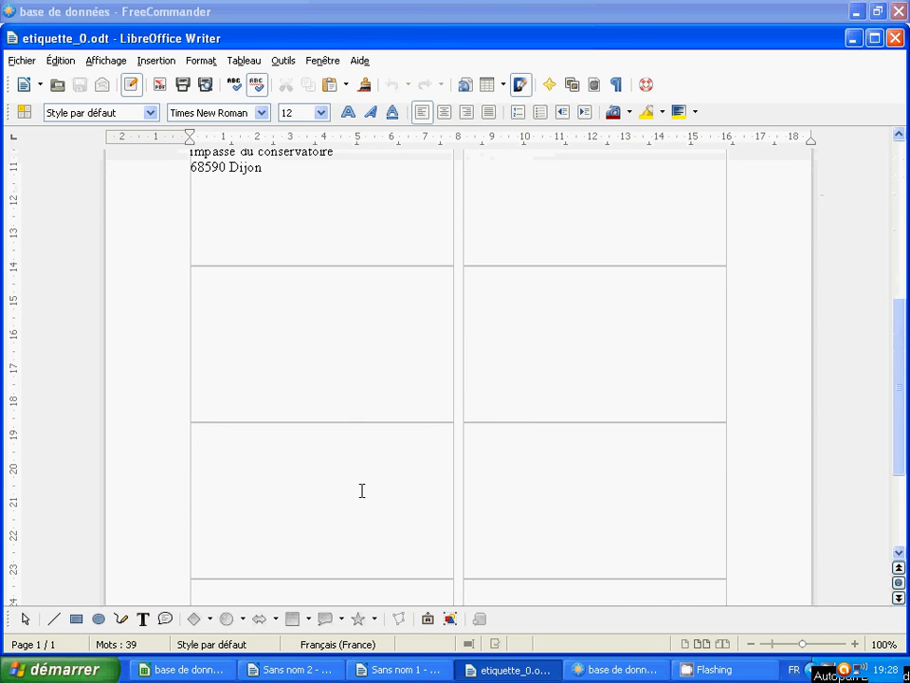
scroll(371, 497, "up", 11)
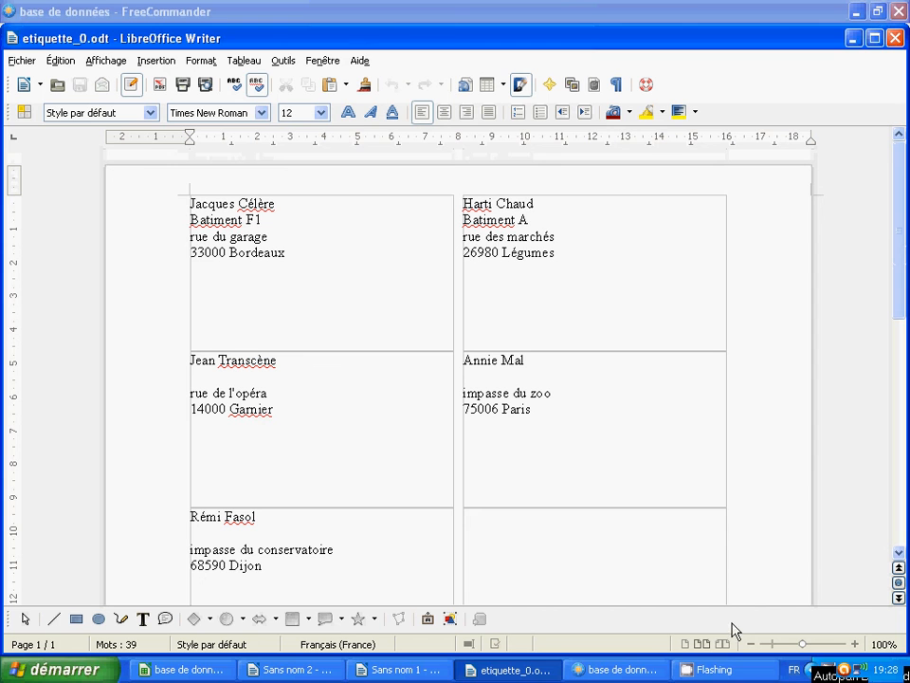
right_click(842, 670)
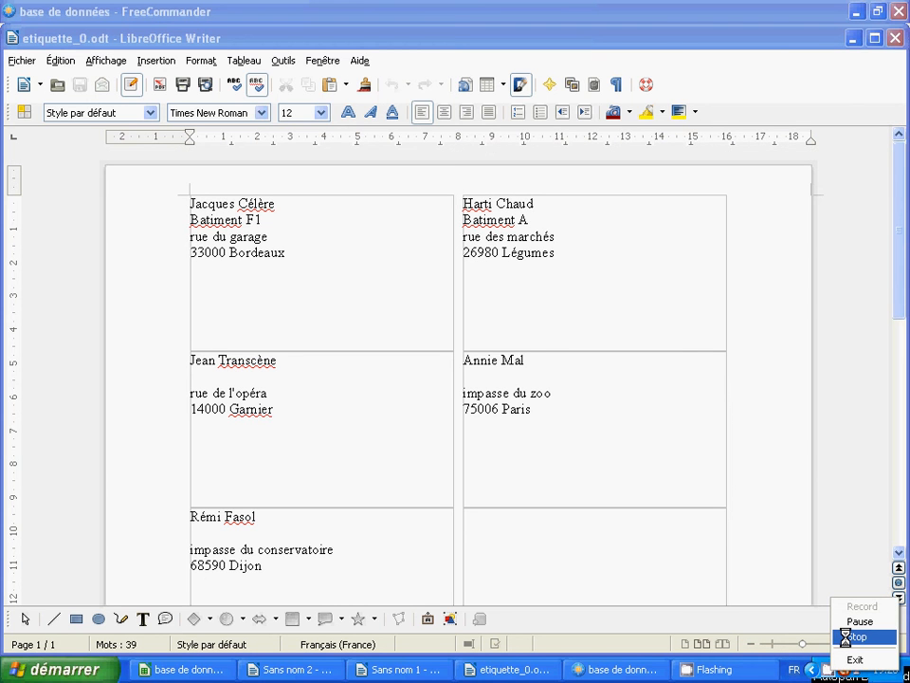